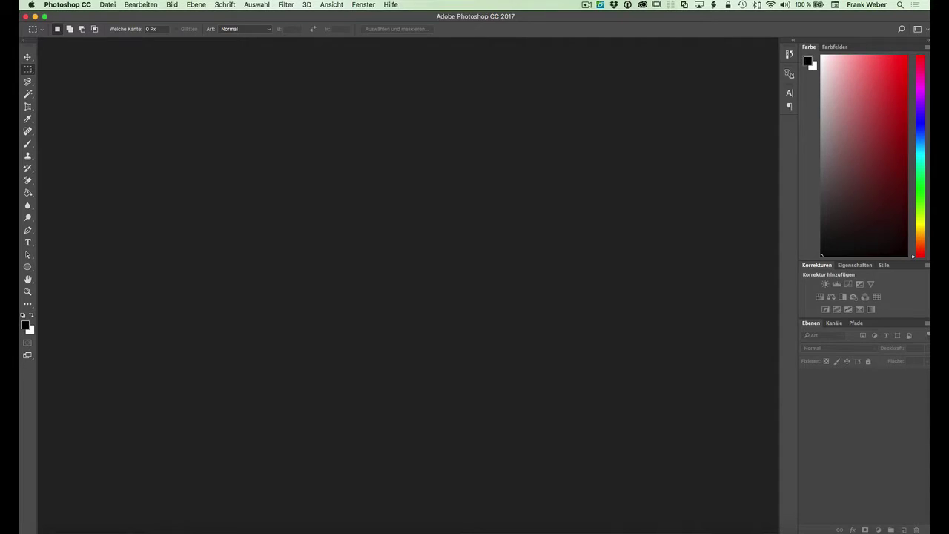
Step: Open the white signature logo PNG by dragging it from the desktop into Photoshop
{"action": "left_click_drag", "start_coordinate": [656, 180], "coordinate": [404, 245]}
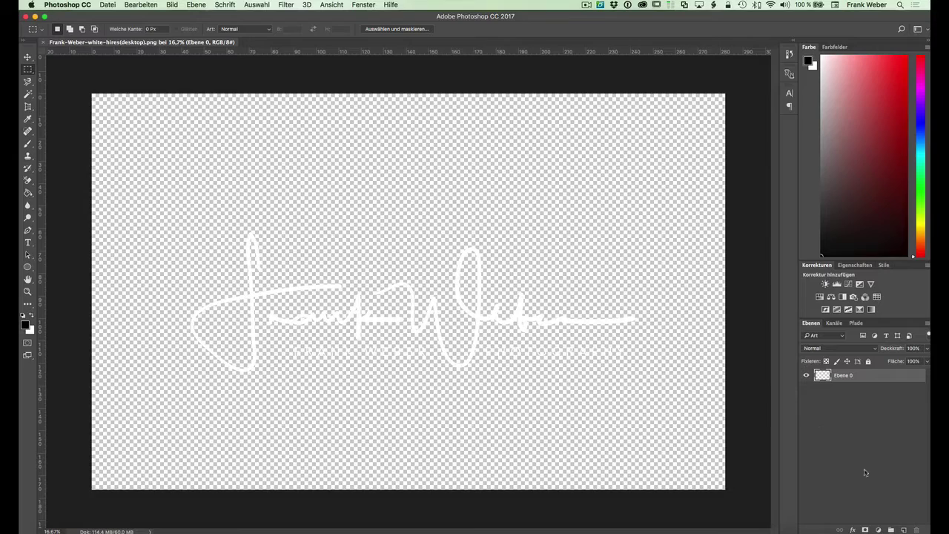
Step: Add layer Ebene 1 beneath the logo layer and fill it with black
{"action": "left_click", "coordinate": [904, 529]}
{"action": "left_click_drag", "start_coordinate": [849, 377], "coordinate": [846, 415]}
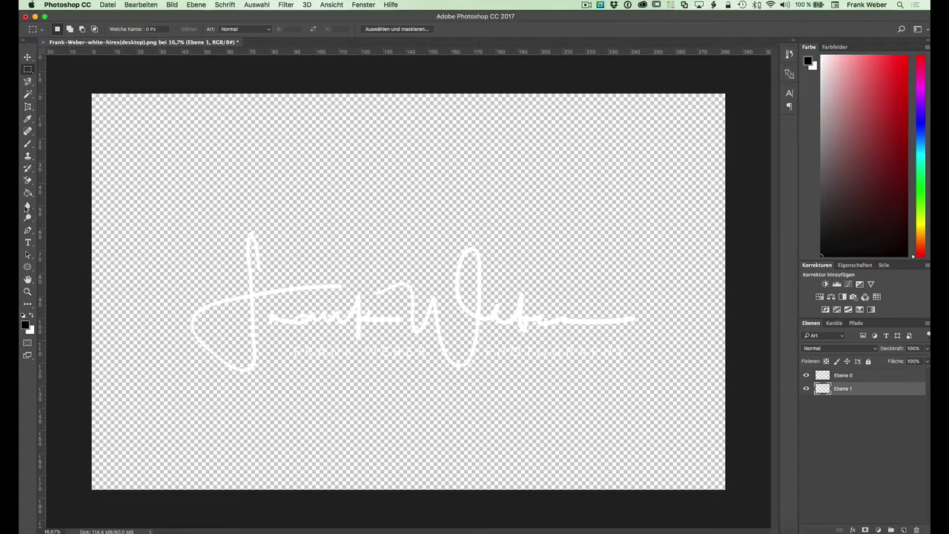
{"action": "left_click", "coordinate": [28, 193]}
{"action": "left_click", "coordinate": [144, 323]}
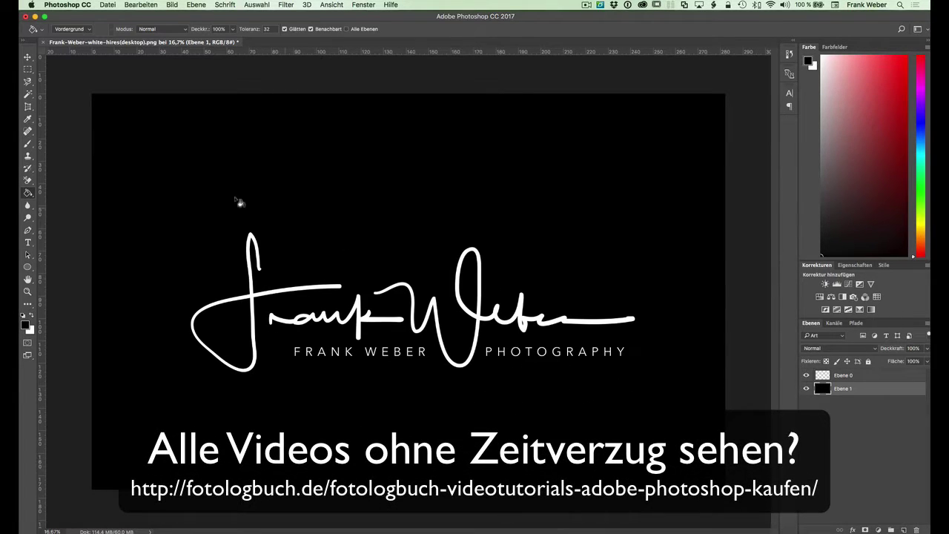
Step: Set the Rectangular Marquee to a fixed aspect ratio of width 128, height 40
{"action": "left_click", "coordinate": [28, 70]}
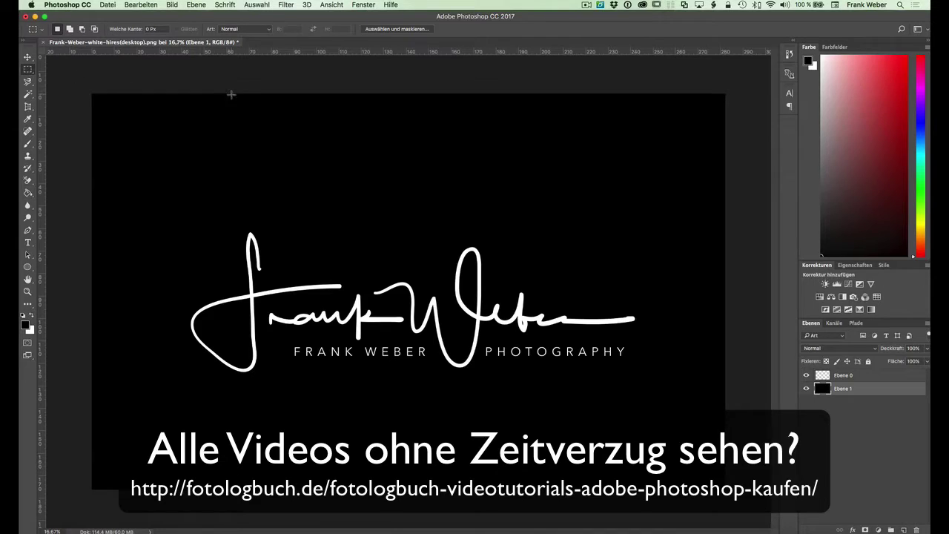
{"action": "left_click", "coordinate": [239, 29]}
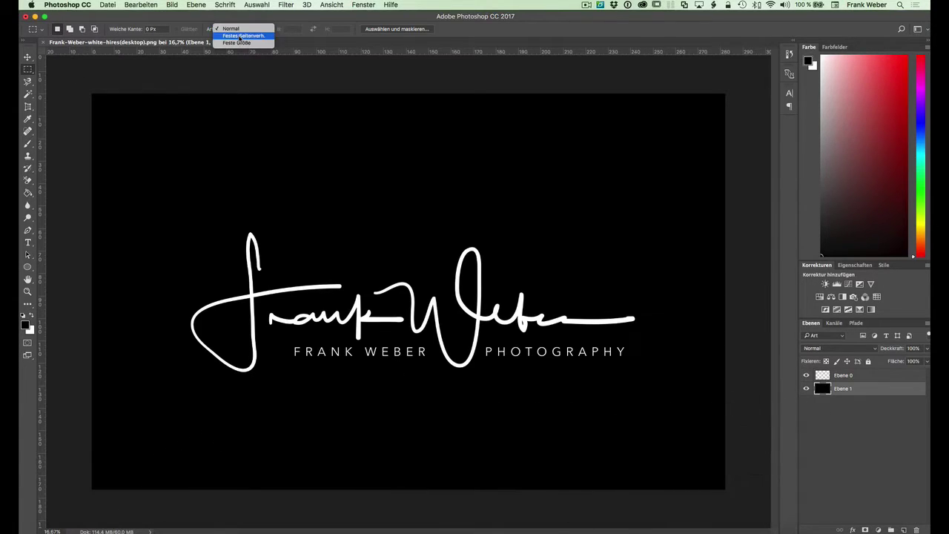
{"action": "left_click", "coordinate": [240, 36]}
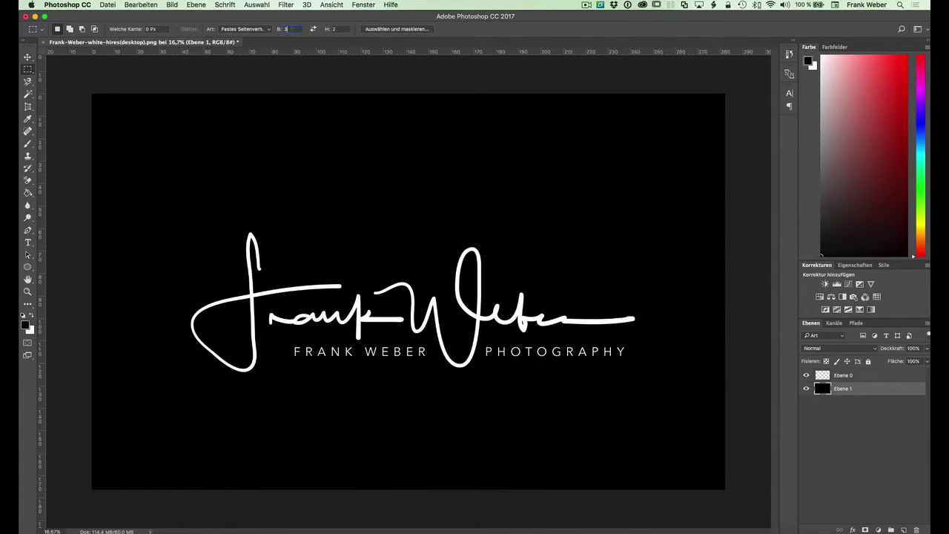
{"action": "double_click", "coordinate": [286, 29]}
{"action": "type", "text": "28"}
{"action": "key", "text": "Tab"}
{"action": "type", "text": "40"}
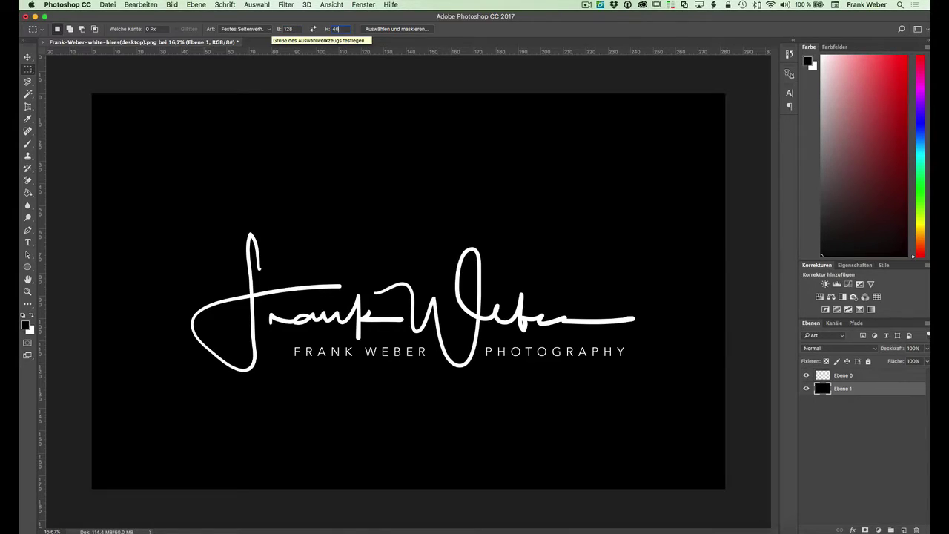
{"action": "key", "text": "Tab"}
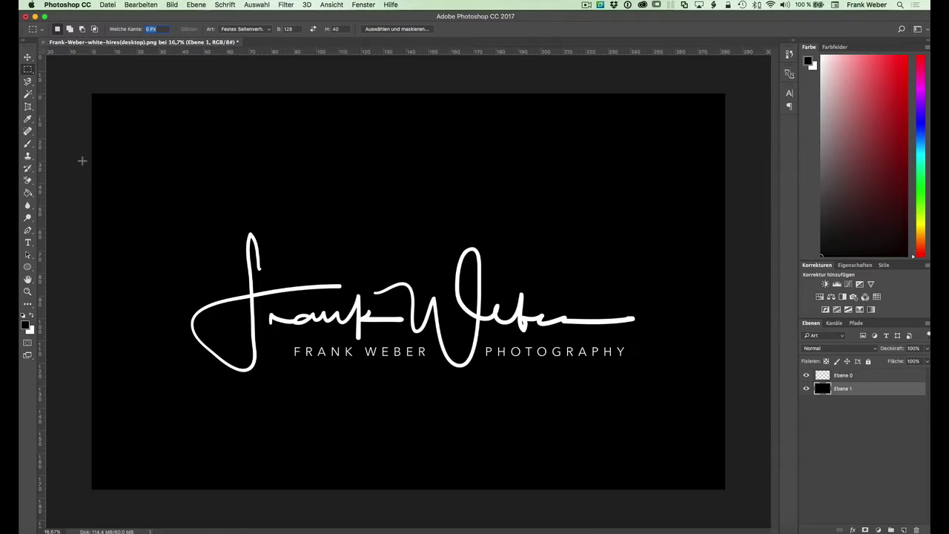
Step: Draw a full-width 128:40 selection and move it down to centre on the signature
{"action": "mouse_move", "coordinate": [82, 160]}
{"action": "left_mouse_down"}
{"action": "mouse_move", "coordinate": [548, 353]}
{"action": "mouse_move", "coordinate": [744, 477]}
{"action": "left_mouse_up"}
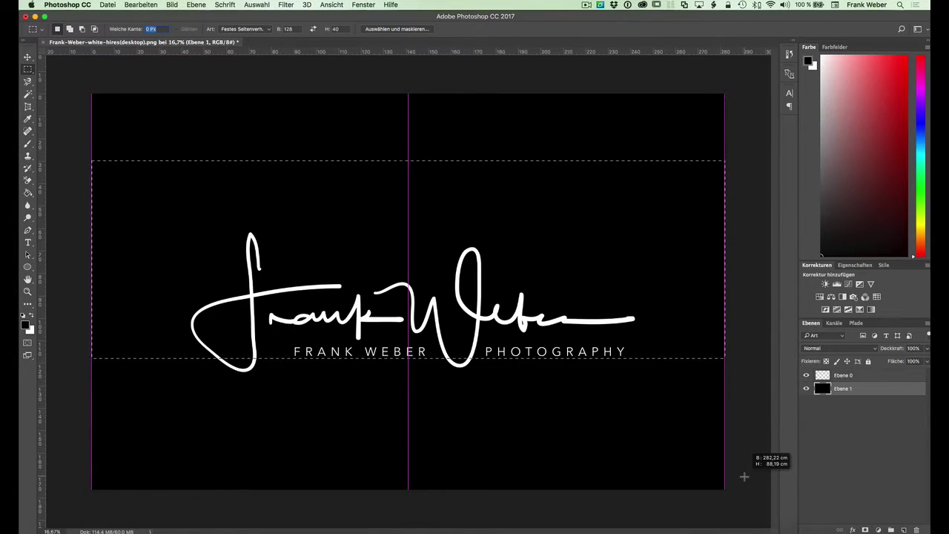
{"action": "left_click_drag", "start_coordinate": [744, 477], "coordinate": [744, 477]}
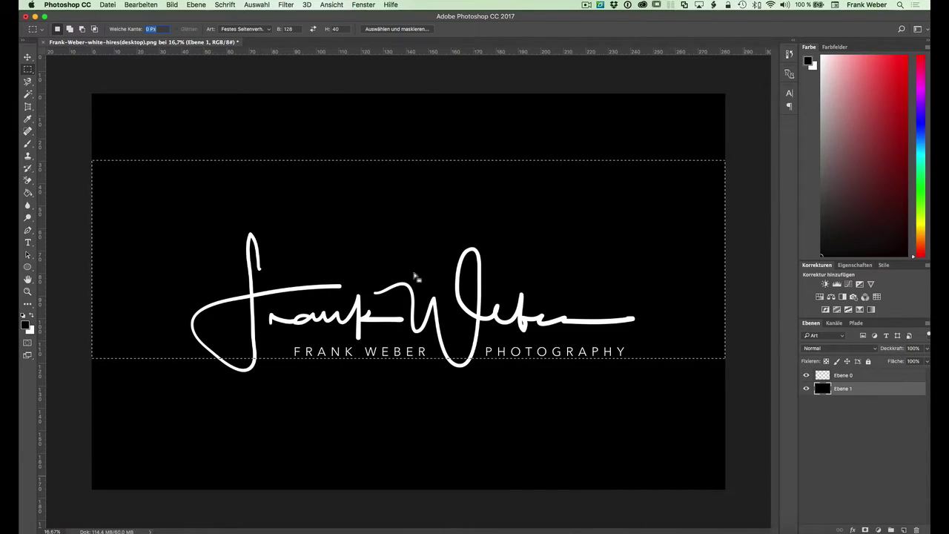
{"action": "mouse_move", "coordinate": [433, 276]}
{"action": "left_mouse_down"}
{"action": "mouse_move", "coordinate": [414, 293]}
{"action": "mouse_move", "coordinate": [413, 311]}
{"action": "left_mouse_up"}
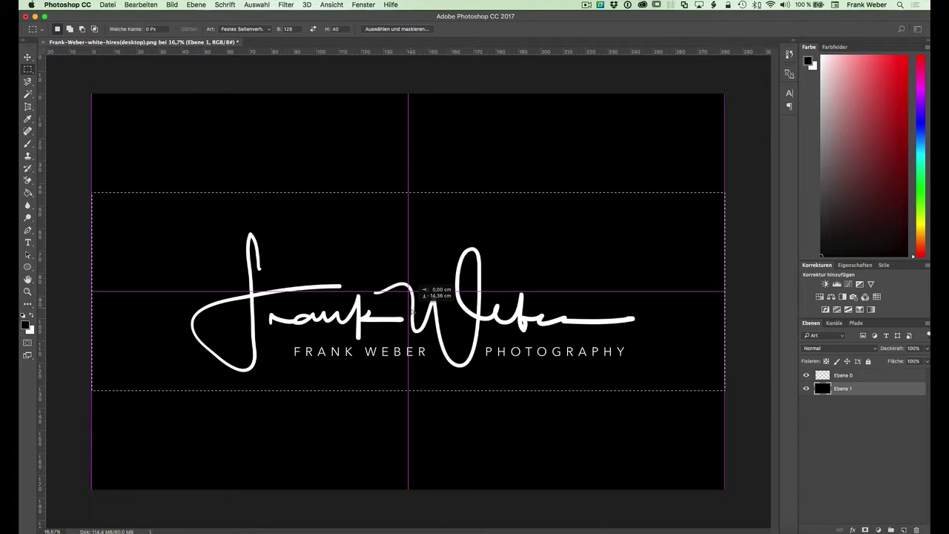
{"action": "left_click_drag", "start_coordinate": [413, 311], "coordinate": [413, 312]}
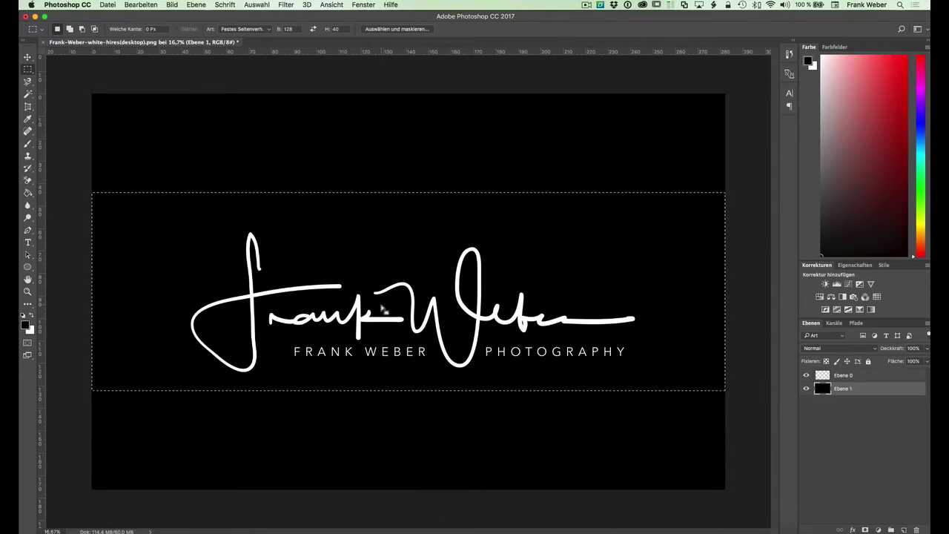
Step: Crop the image to the selected band using Bild > Freistellen
{"action": "left_click", "coordinate": [172, 5]}
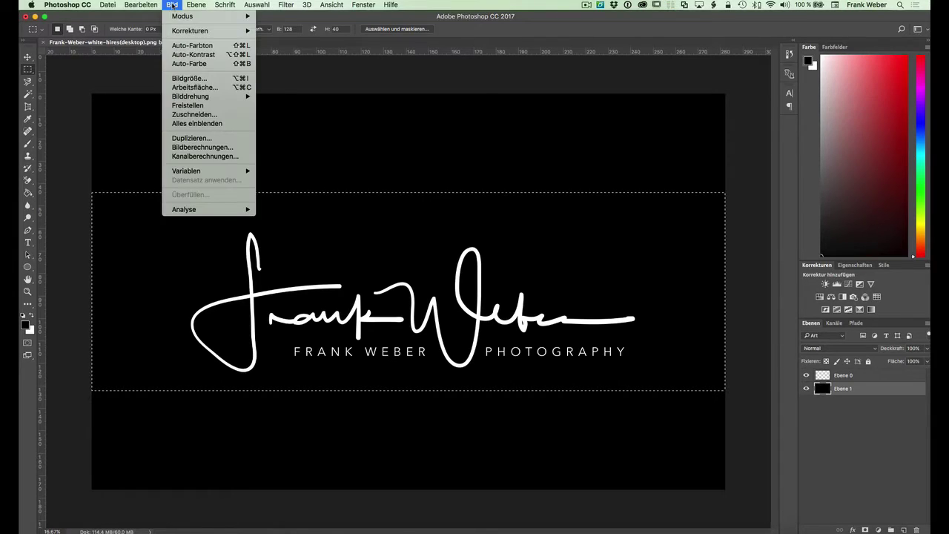
{"action": "left_click", "coordinate": [186, 105]}
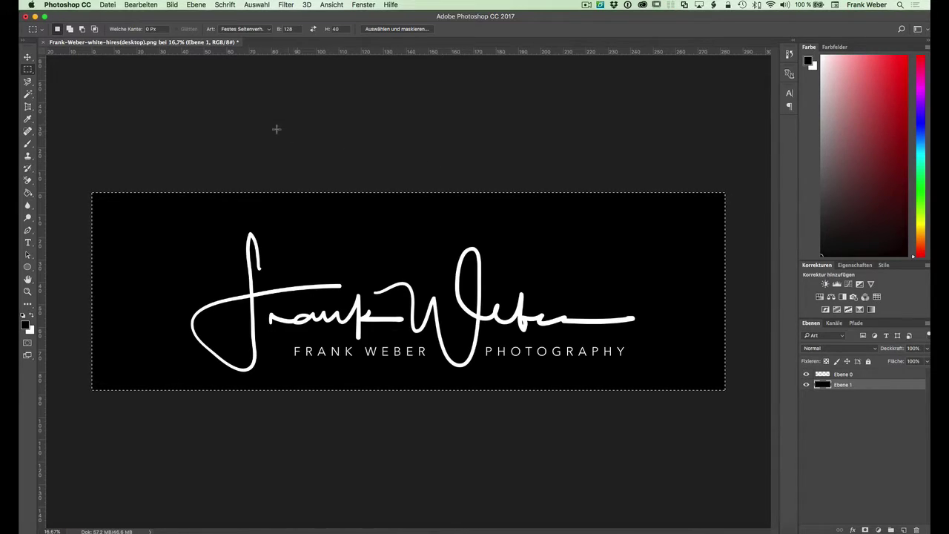
{"action": "left_click", "coordinate": [171, 5]}
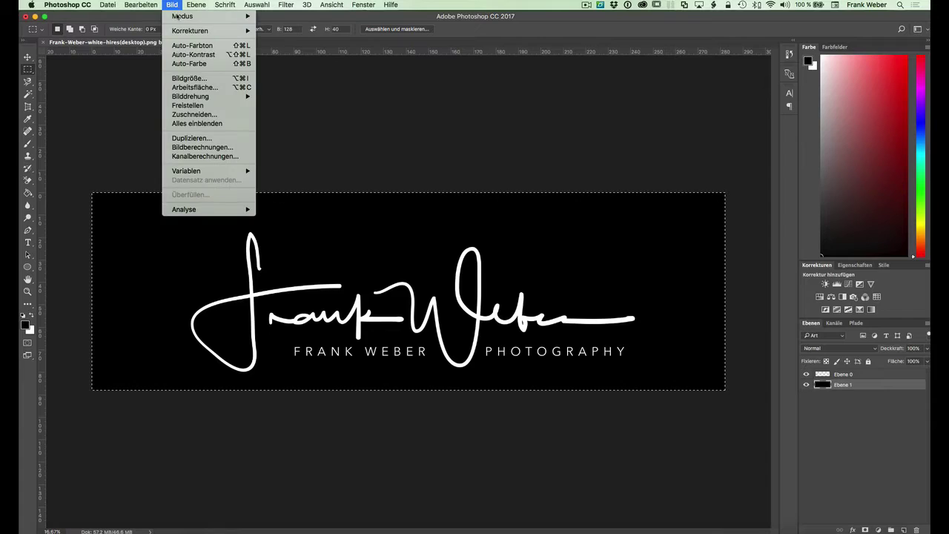
Step: Resize the image in Bildgröße to width 1280 pixels, giving 1280 × 400
{"action": "left_click", "coordinate": [195, 80]}
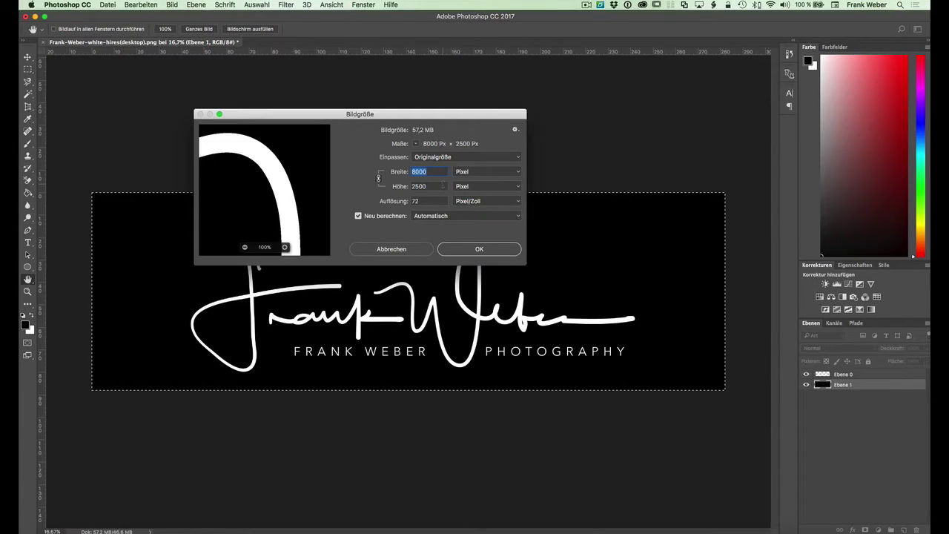
{"action": "type", "text": "1280"}
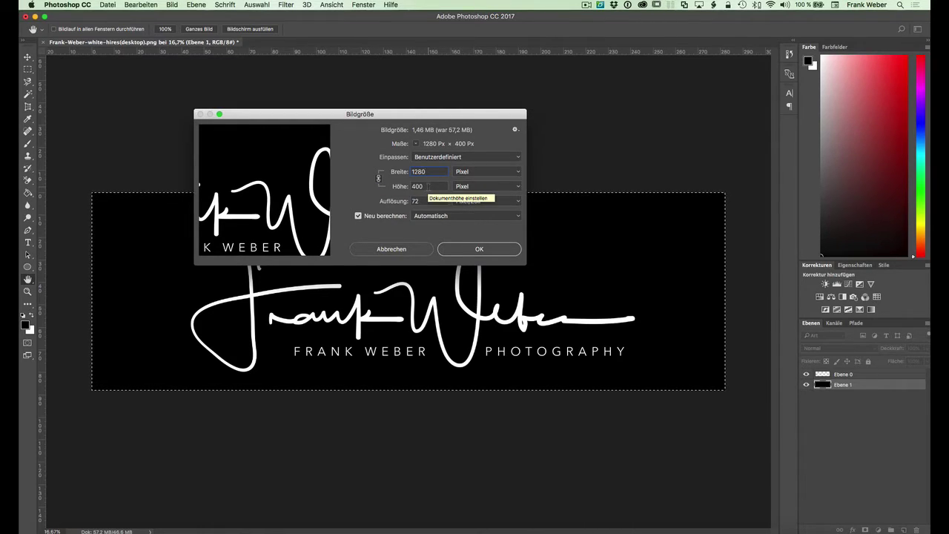
{"action": "left_click", "coordinate": [471, 252]}
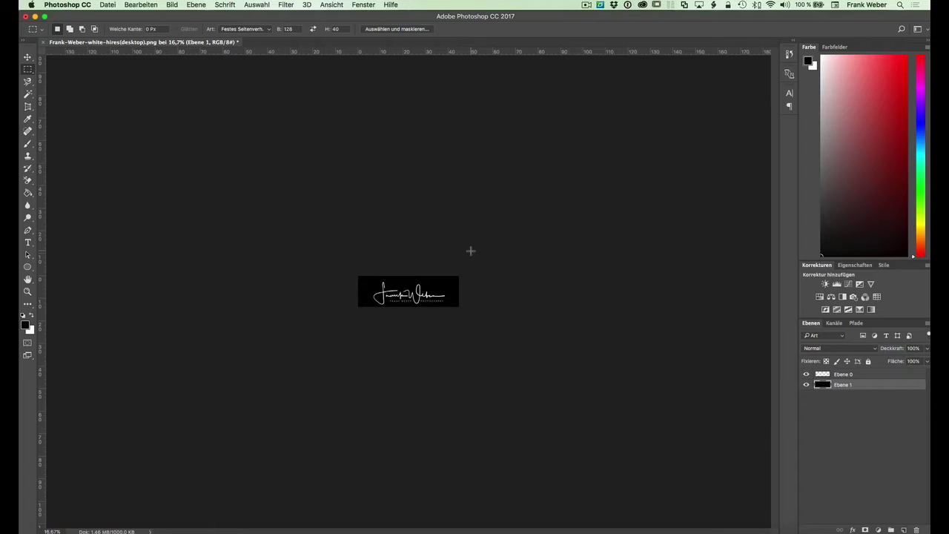
Step: Fit the 1280×400 banner on screen and export it via the Ebene 1 layer menu
{"action": "key", "text": "super+0"}
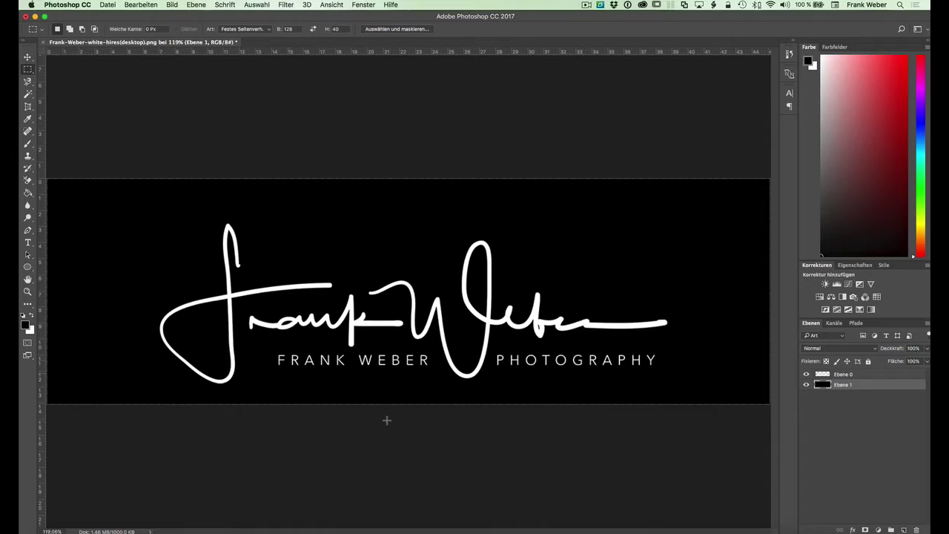
{"action": "right_click", "coordinate": [830, 387]}
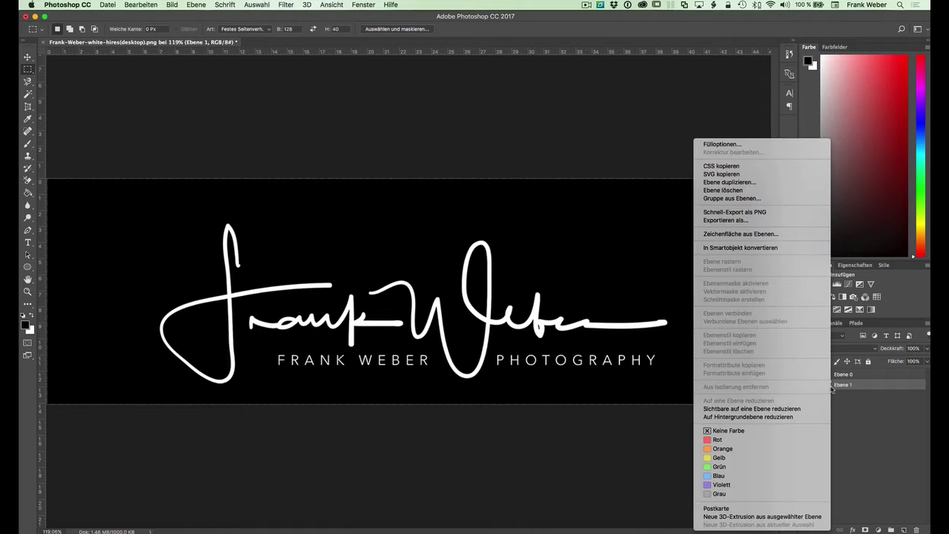
{"action": "left_click", "coordinate": [732, 191]}
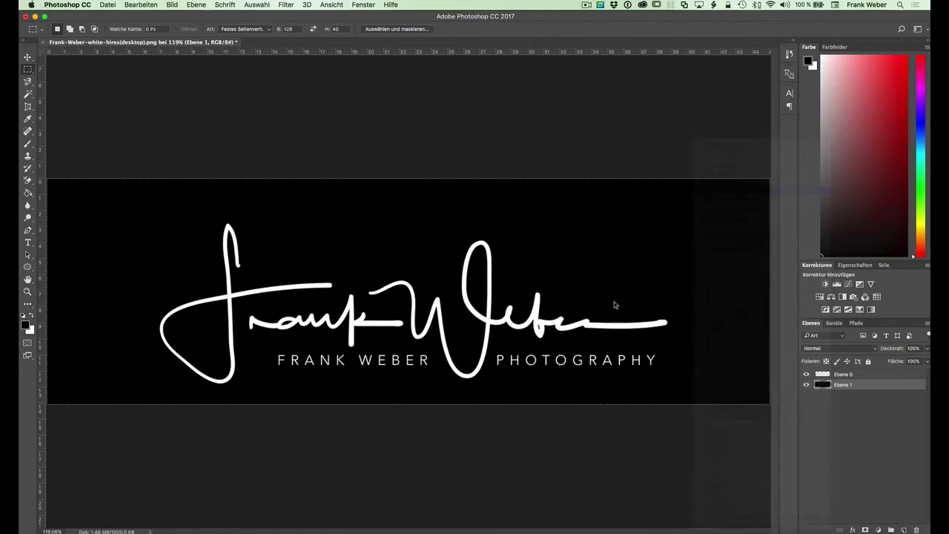